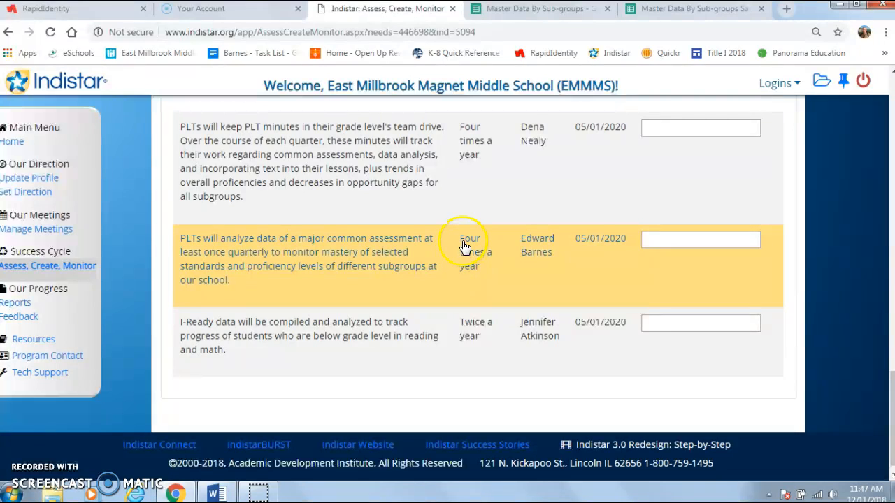
Step: Switch to the Master Data By Sub-groups template and enter the student's full name in cell A3 of Student Data
left_click(532, 10)
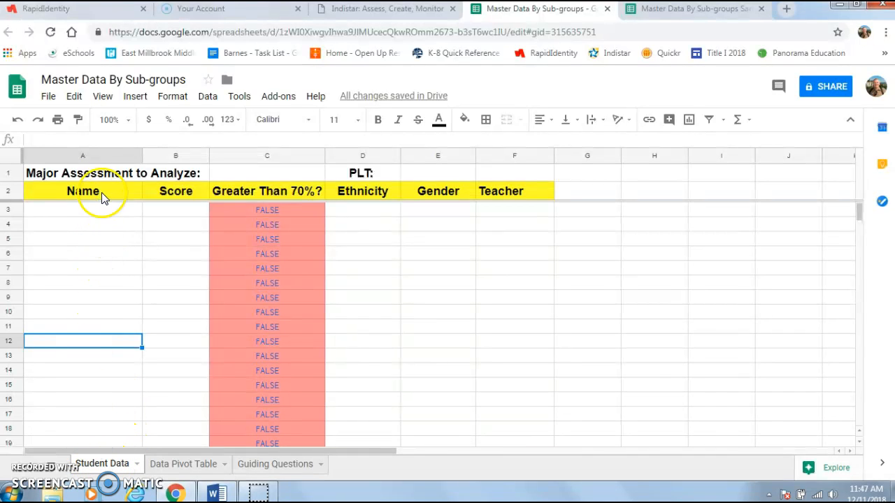
left_click(225, 172)
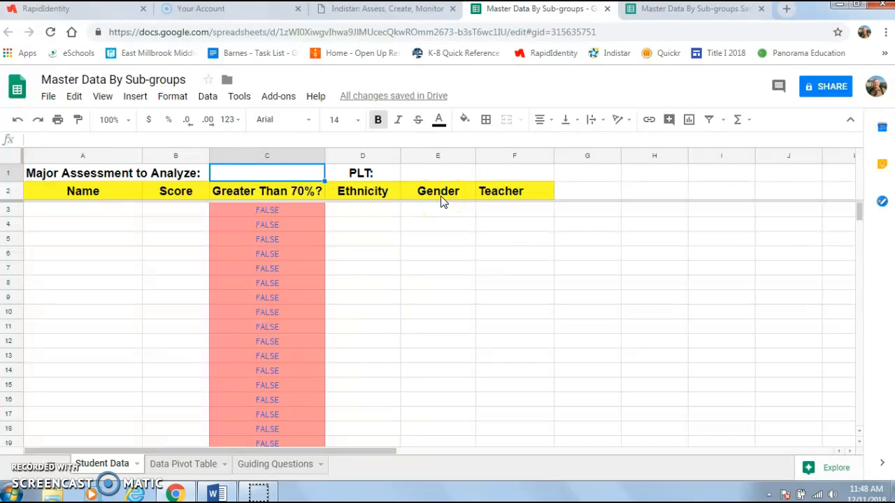
left_click(97, 219)
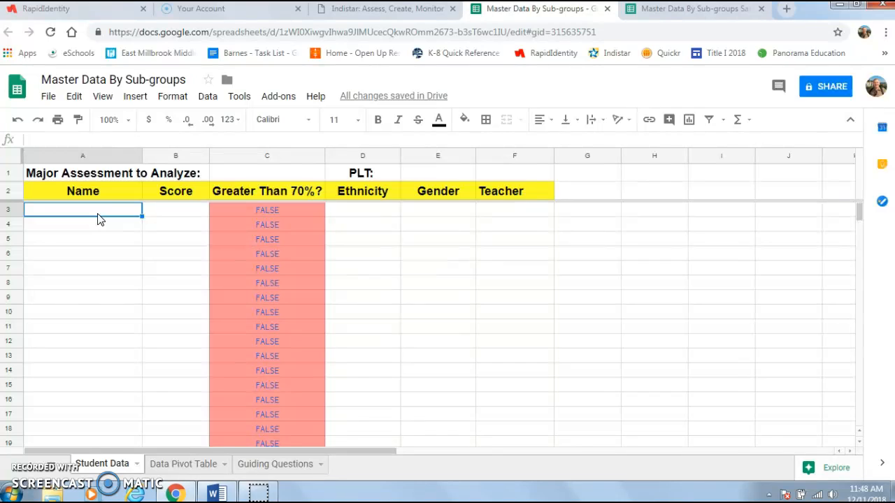
type("R")
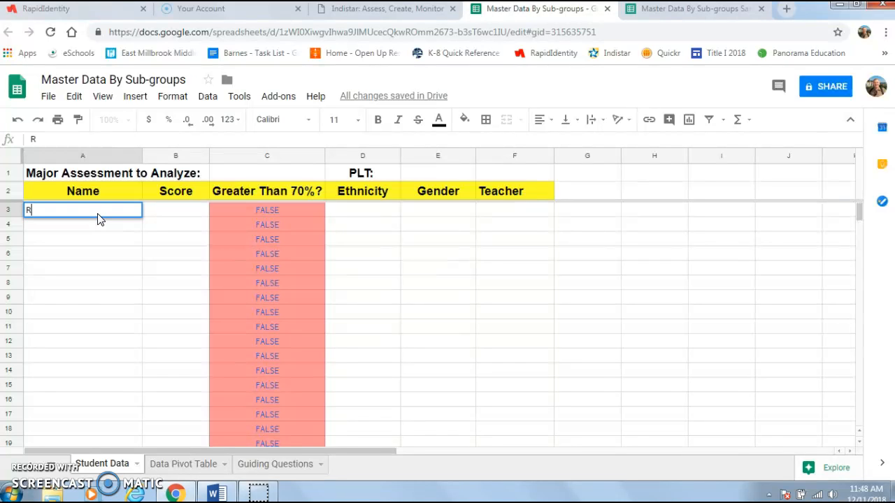
type("ick Smith")
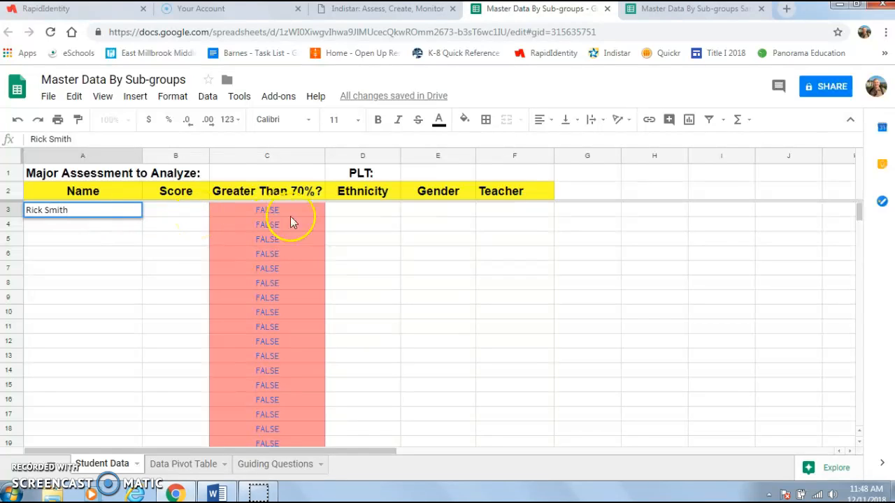
Step: Fill in row 3 with ethnicity W, gender M and the teacher's last name
left_click(356, 215)
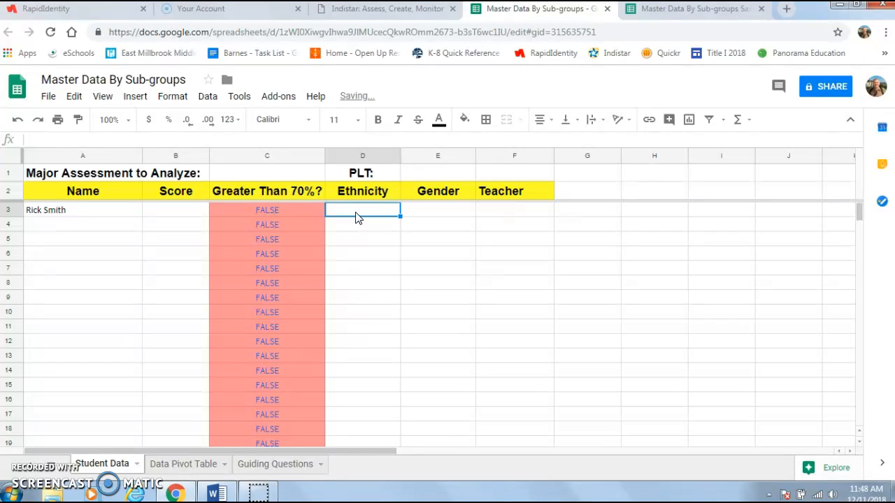
type("W")
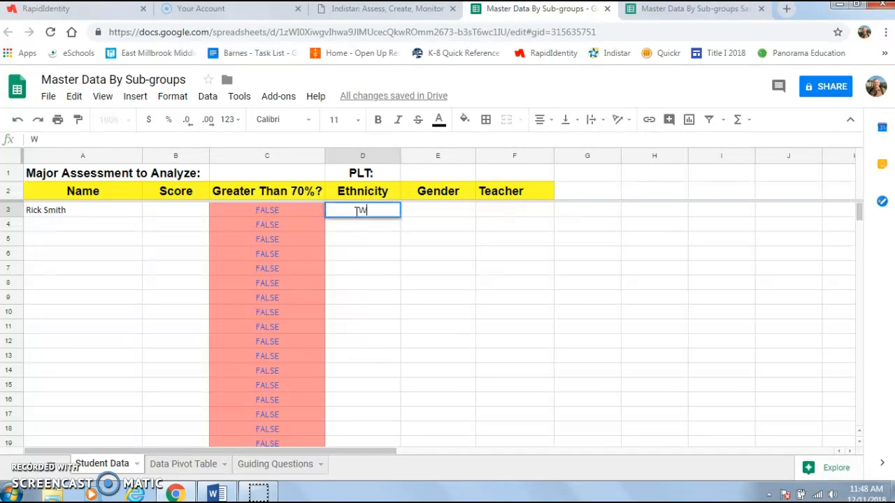
key("Tab")
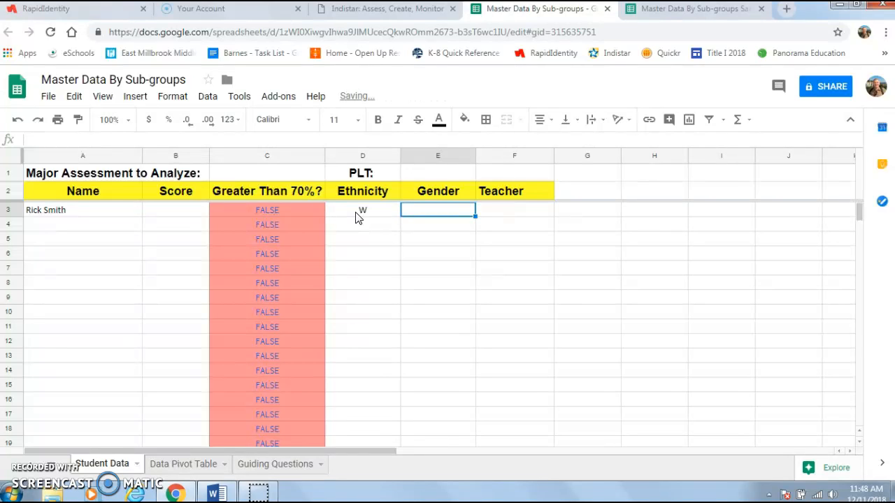
type("M")
key("Tab")
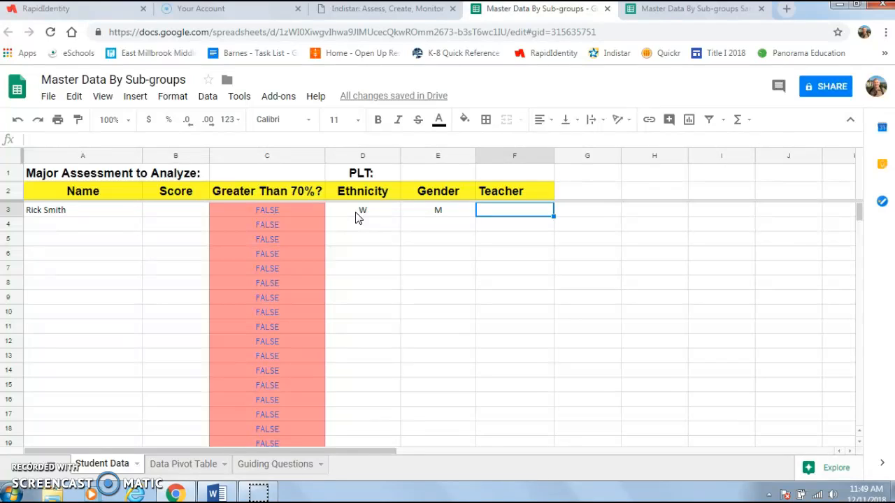
type("Barnes")
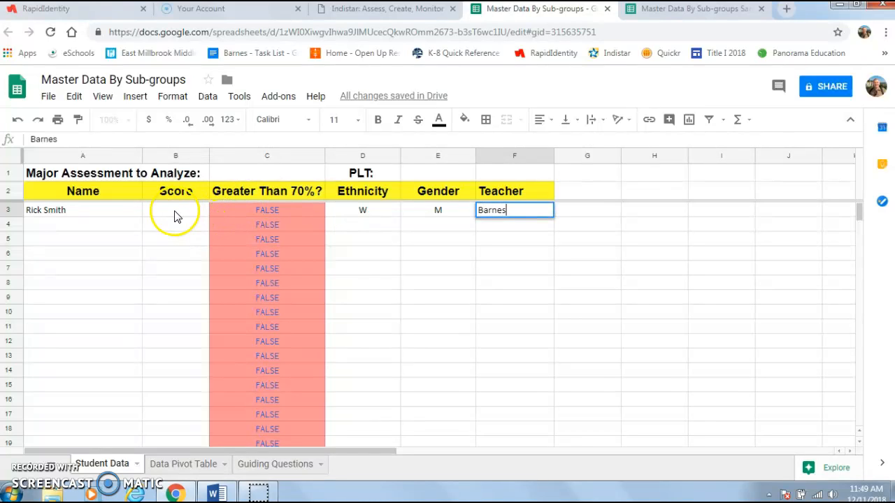
Step: Enter 86 as the student's score in cell B3
left_click(174, 215)
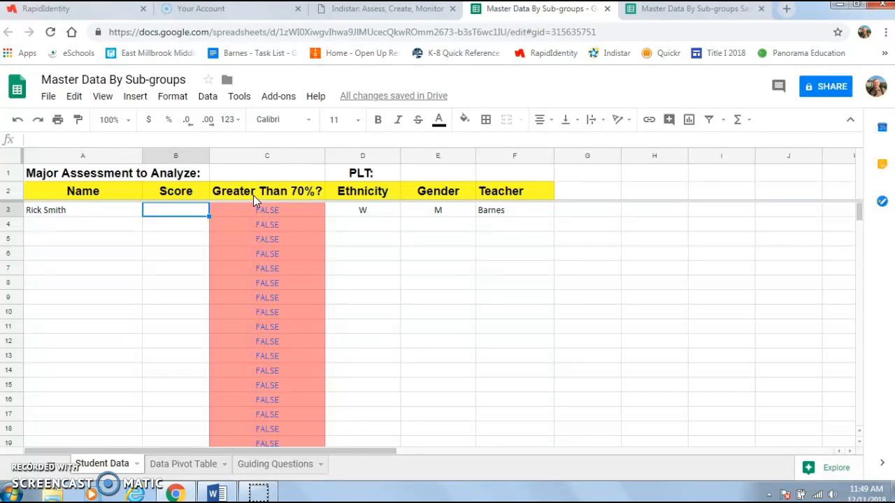
left_click(176, 219)
type("86")
key("Return")
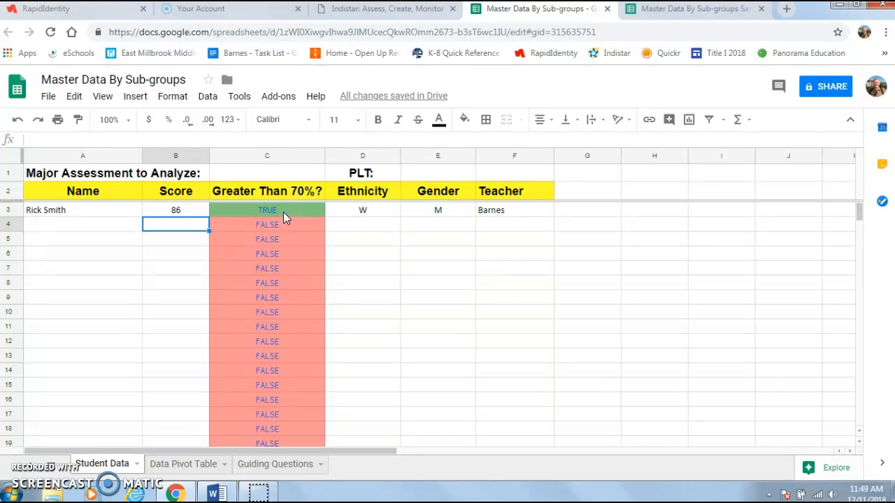
Step: Clear the student's score in cell B3 and set it to 66
left_click(193, 215)
key("Delete")
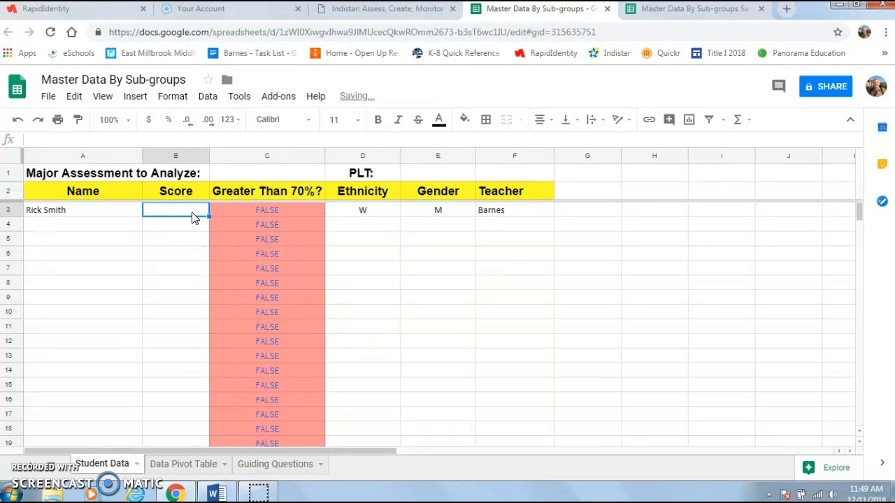
type("66")
key("Return")
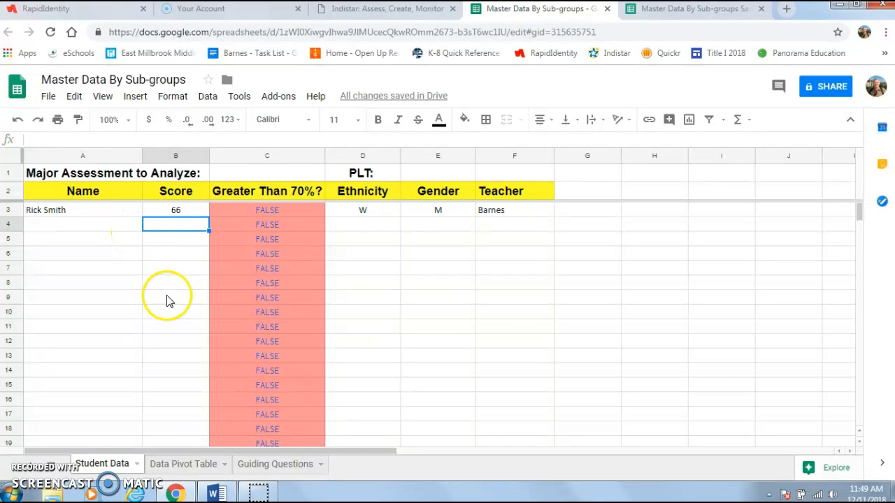
Step: Switch to the completed sample spreadsheet and review its student scores, ethnicity, gender and teacher columns
left_click(692, 13)
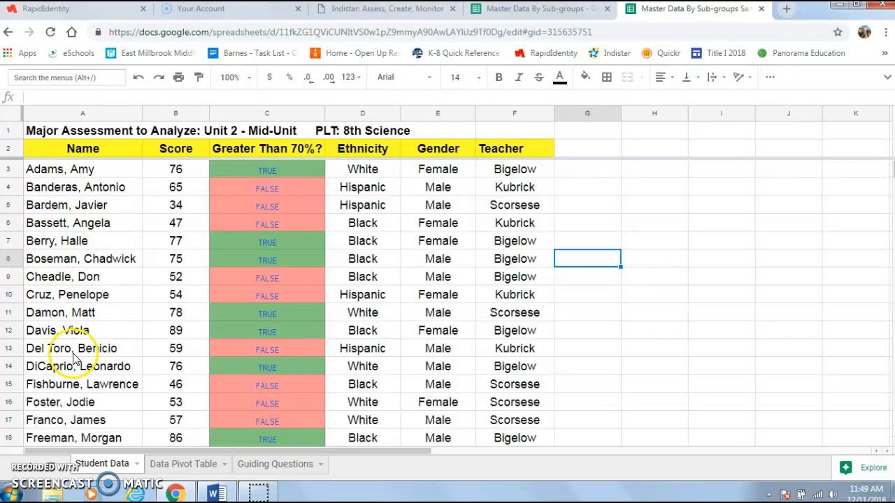
scroll(76, 252, "down", 4)
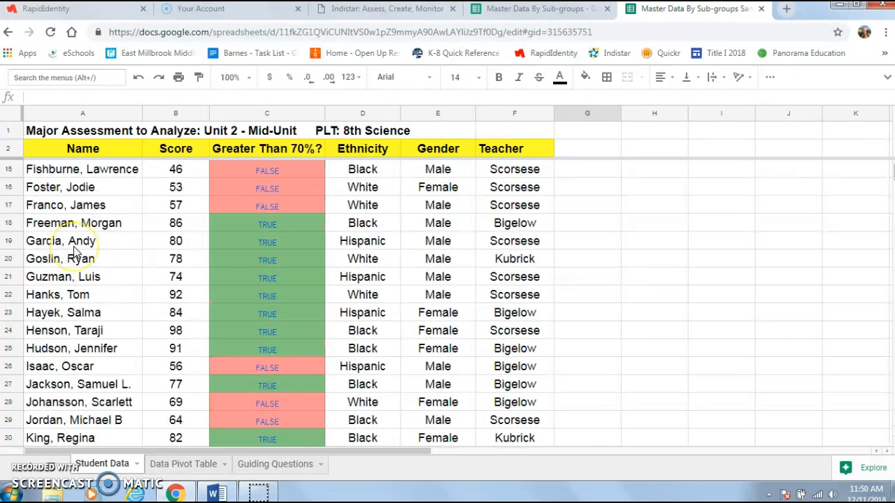
scroll(79, 253, "up", 3)
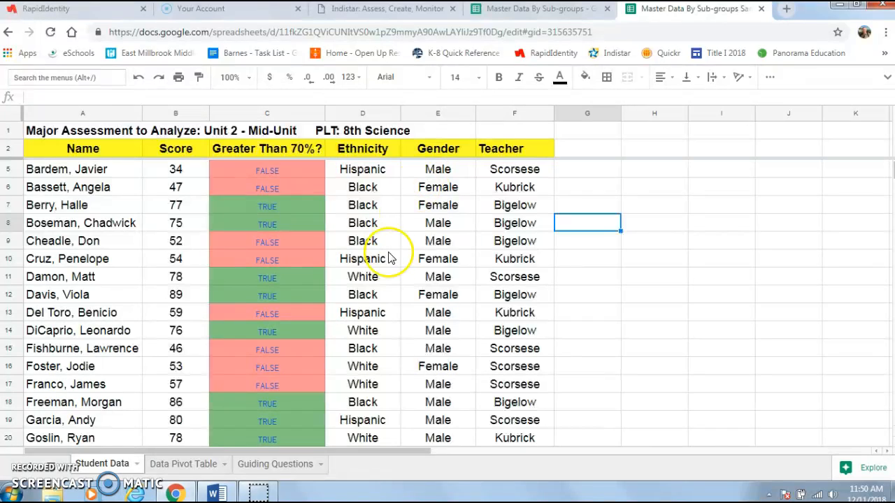
scroll(381, 263, "up", 2)
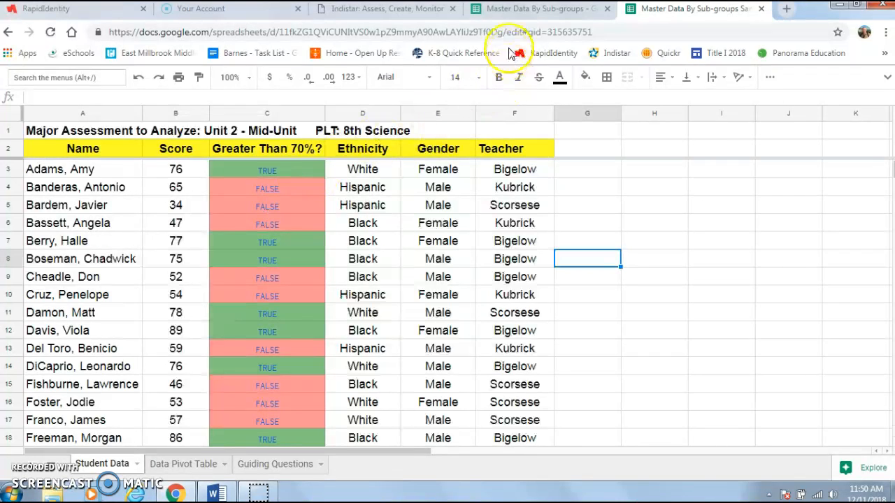
Step: Compare the Data Pivot Table sheet in the template with the one in the sample spreadsheet
left_click(524, 8)
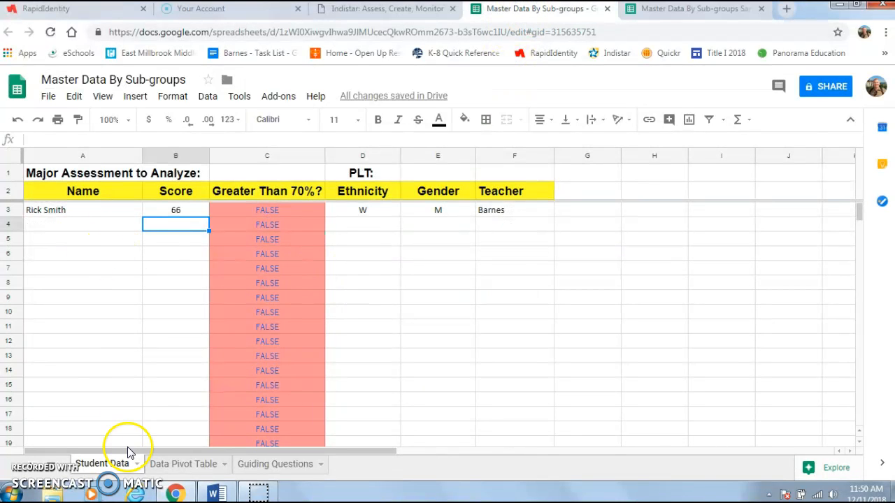
left_click(181, 467)
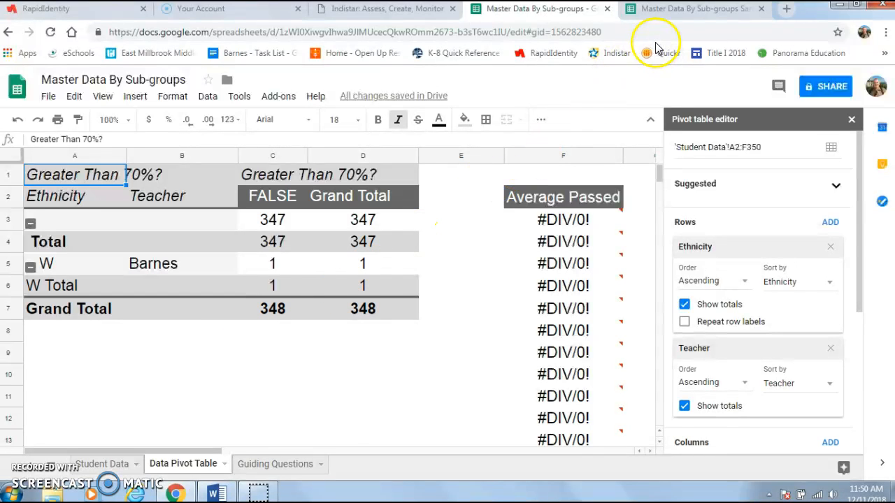
left_click(685, 15)
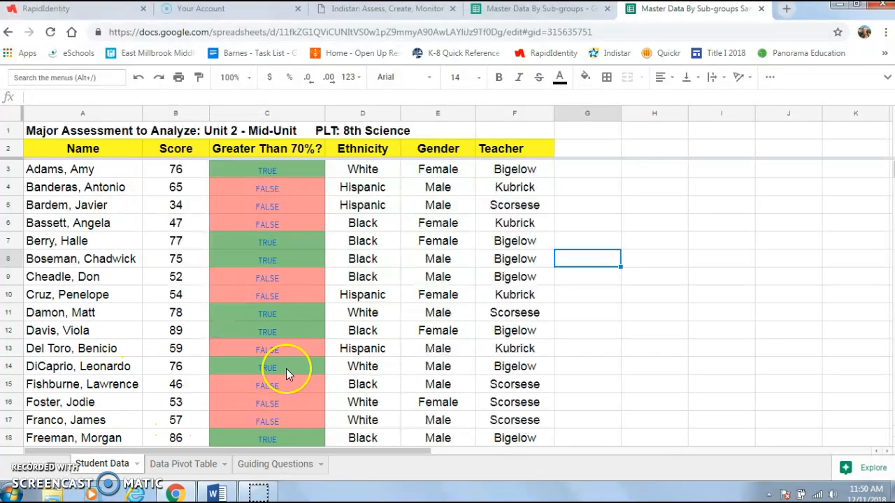
left_click(183, 473)
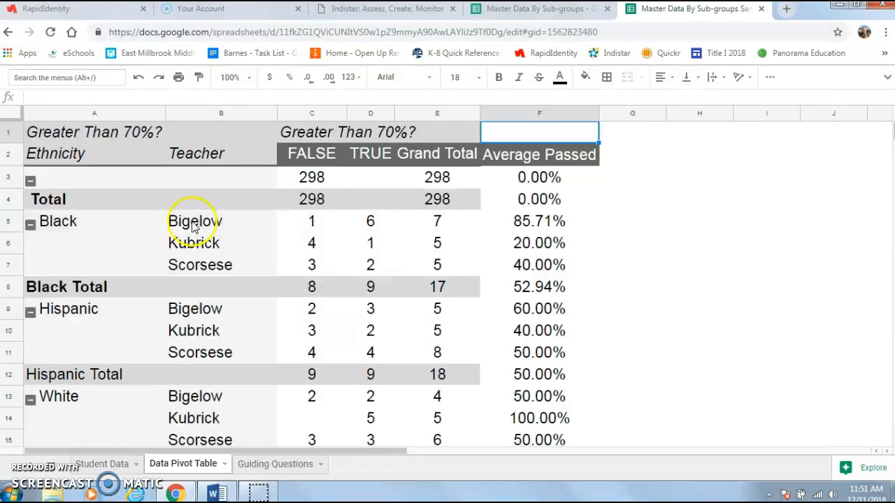
Step: Examine the Average Passed percentages for the Black subgroup, both for each teacher and for the subgroup total
left_click(545, 223)
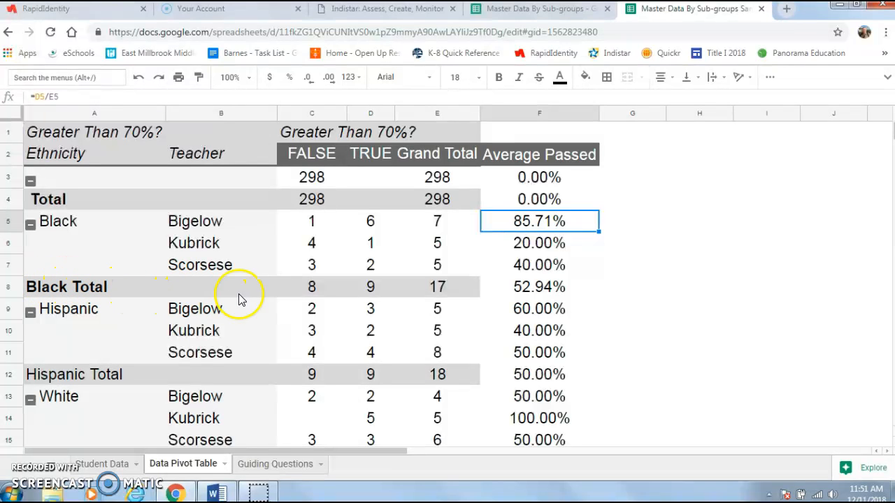
left_click(538, 293)
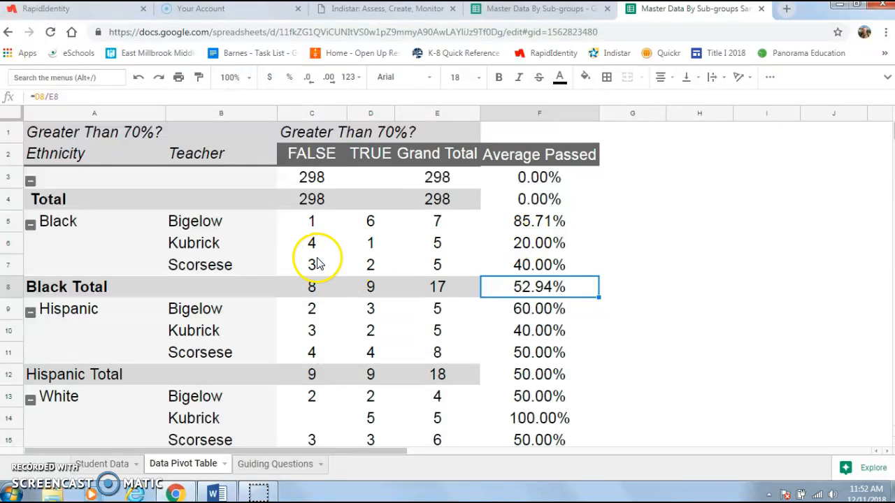
left_click(532, 222)
left_click(535, 244)
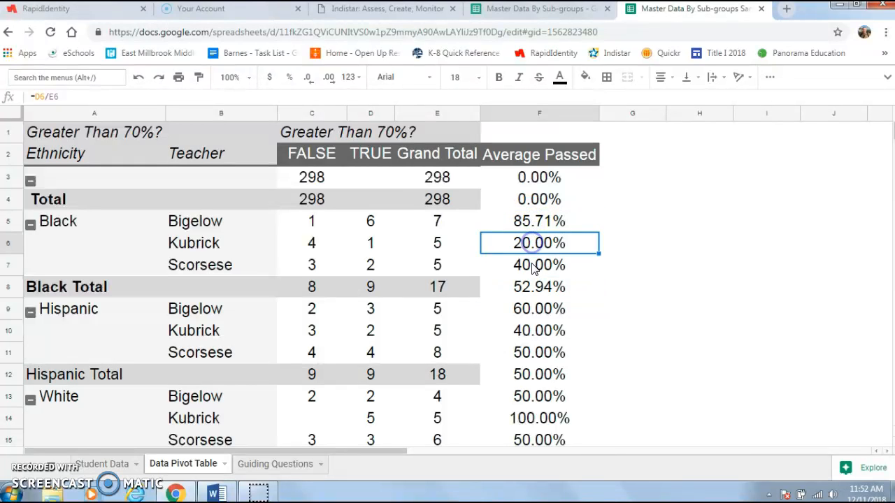
left_click(533, 268)
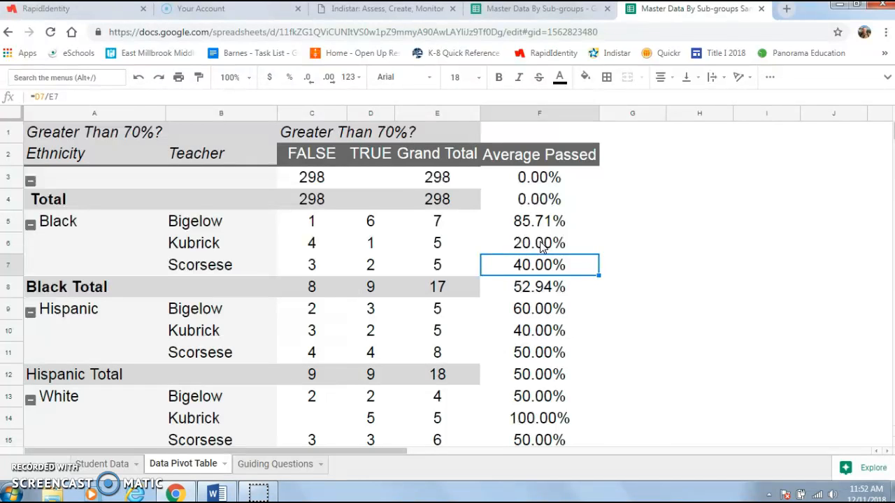
Step: Examine the Average Passed cells for White Total and Grand Total, and inspect the overall Grand Total count
scroll(280, 325, "down", 1)
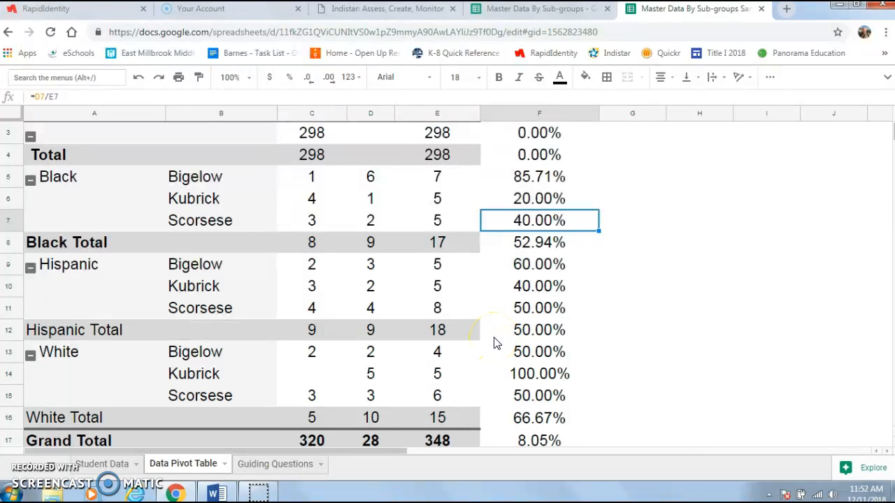
left_click(530, 422)
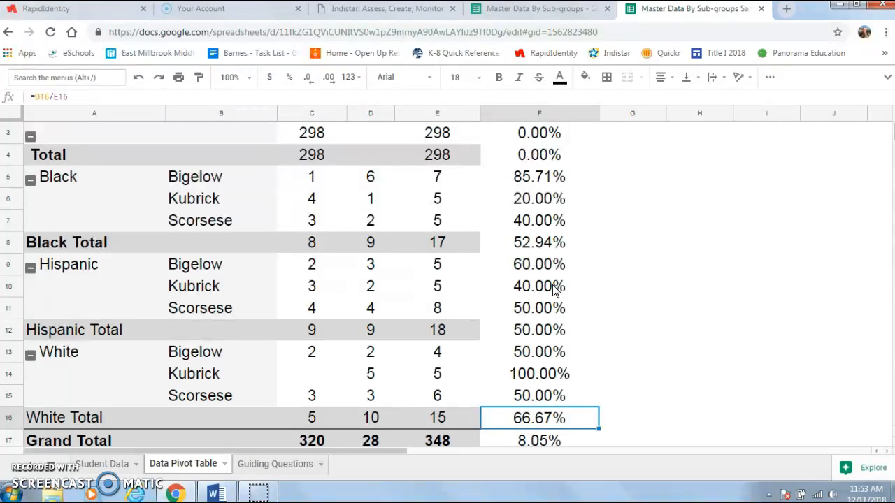
scroll(549, 283, "down", 1)
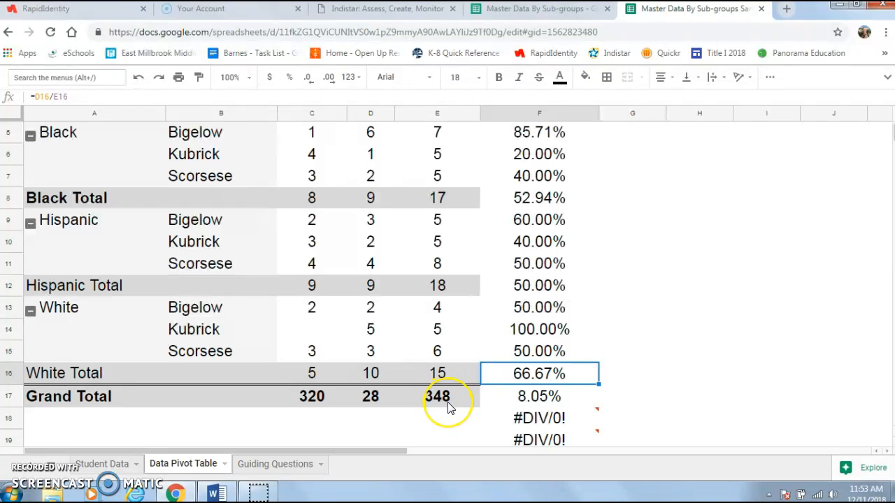
left_click(537, 398)
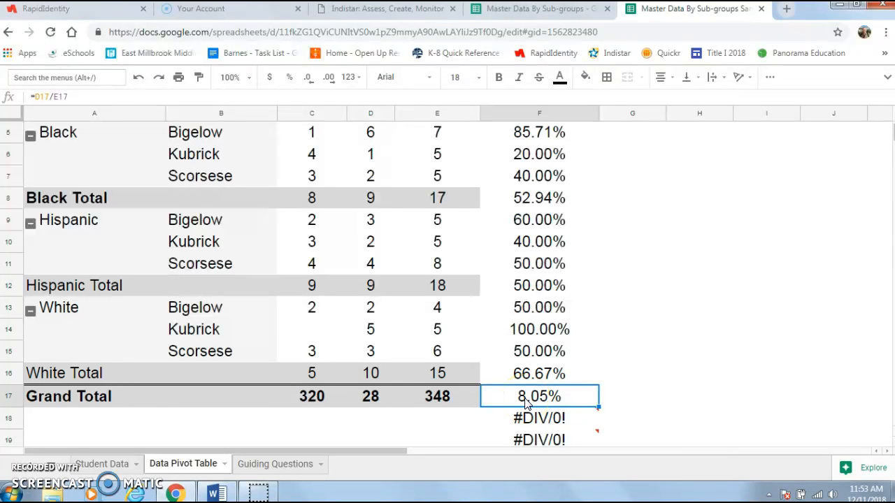
left_click(445, 396)
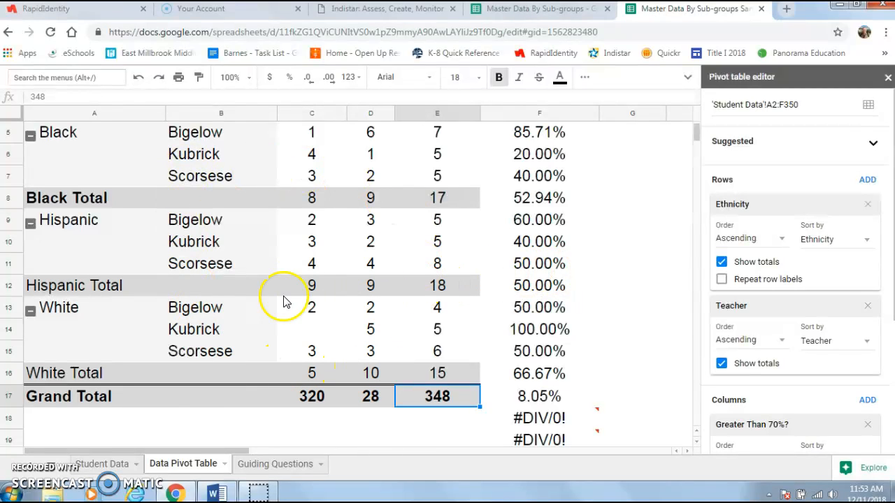
Step: Return to the sample's Student Data sheet and check where the student entries end in the Teacher column
left_click(102, 466)
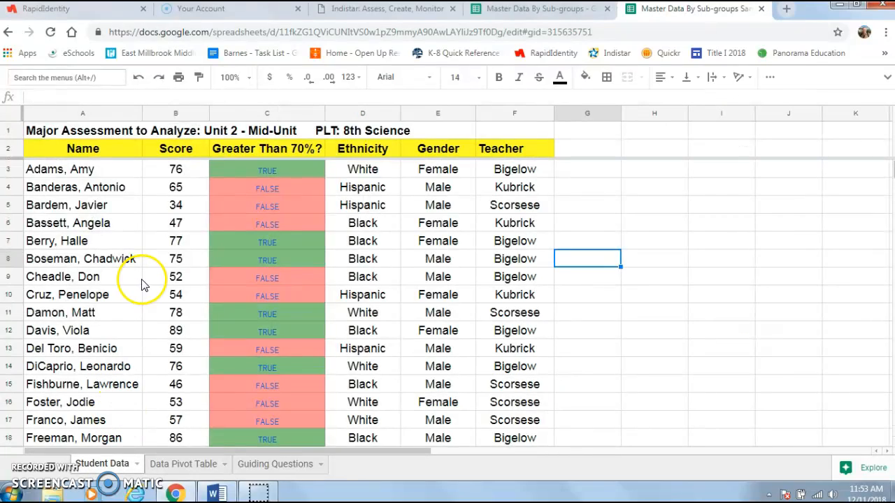
scroll(193, 241, "down", 13)
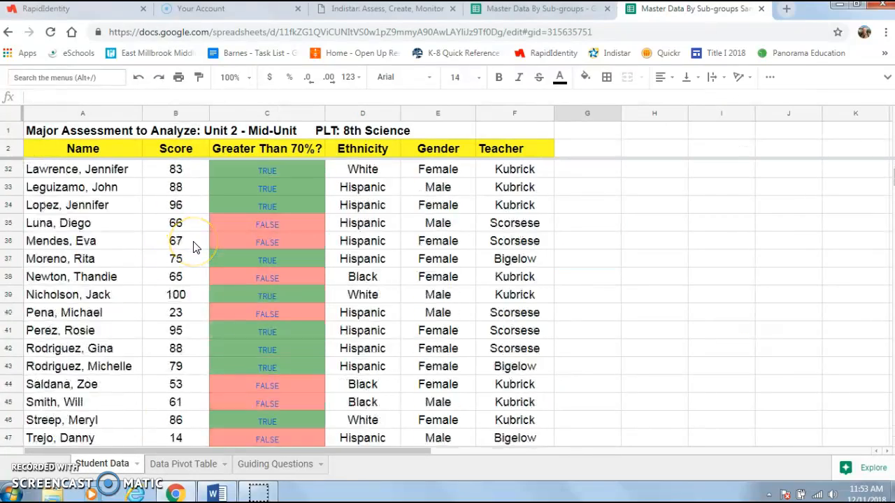
scroll(193, 248, "down", 8)
scroll(194, 247, "up", 7)
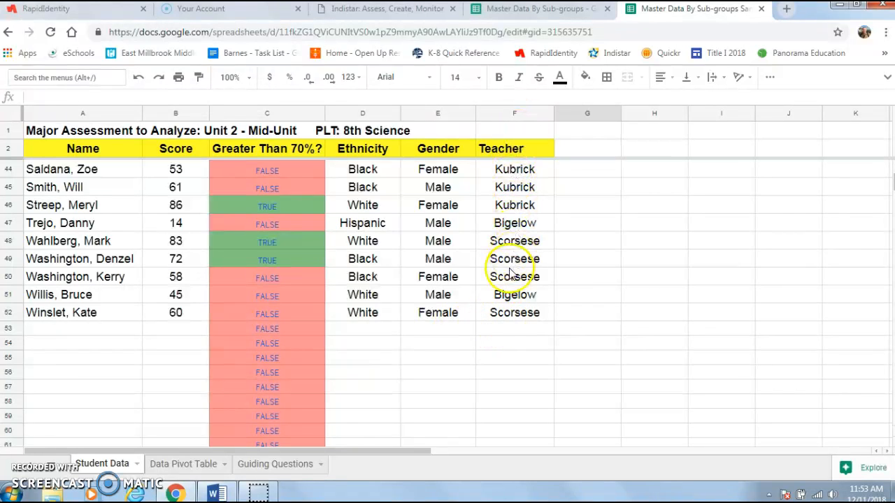
left_click(503, 322)
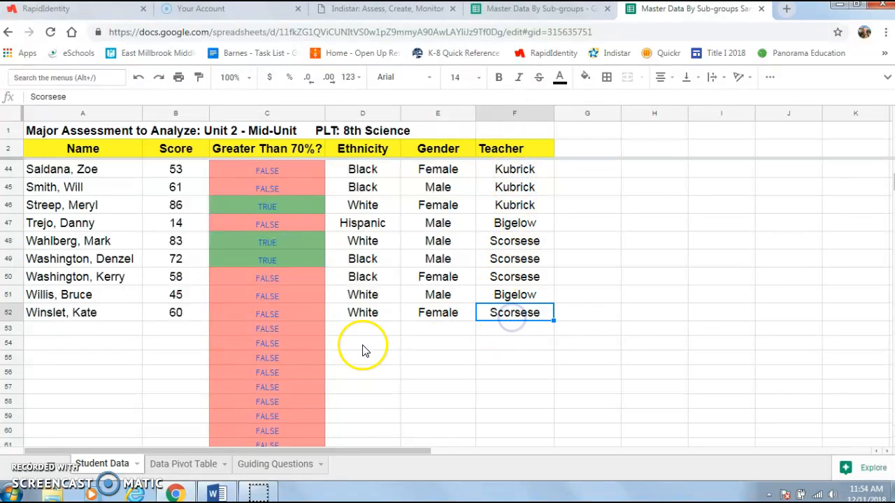
Step: Set the Data Pivot Table's source range to 'Student Data'!A2:F52 and check the Grand Total's Average Passed cell
left_click(179, 465)
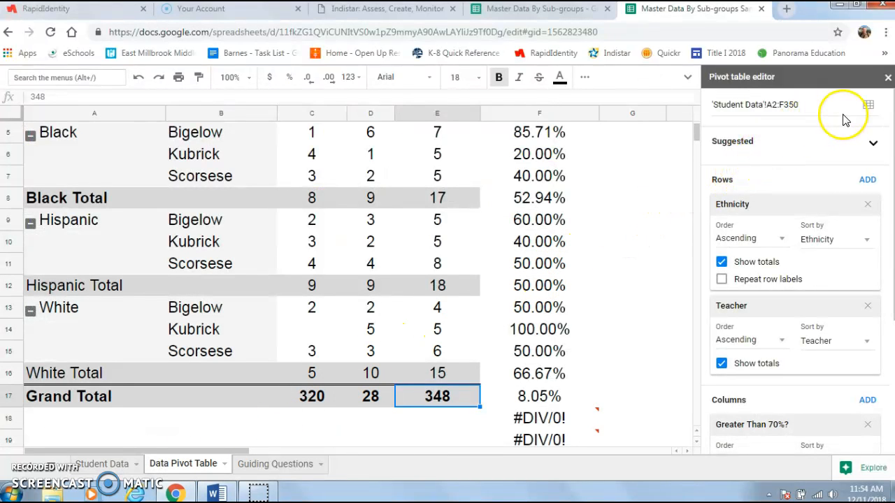
left_click(868, 106)
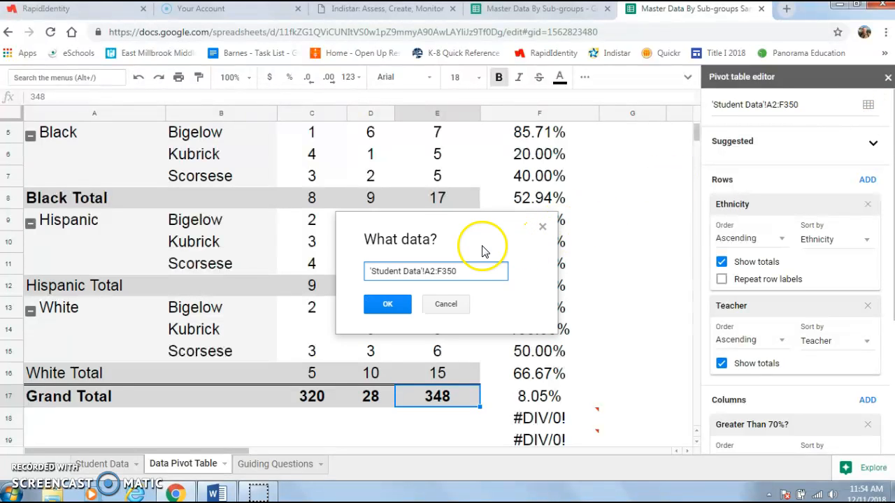
left_click(468, 272)
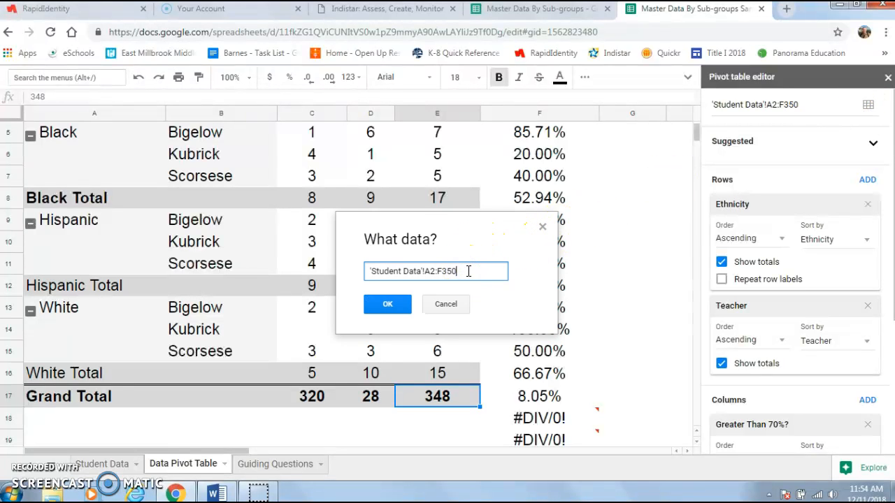
key("BackSpace")
key("BackSpace")
key("BackSpace")
type("52")
left_click(394, 307)
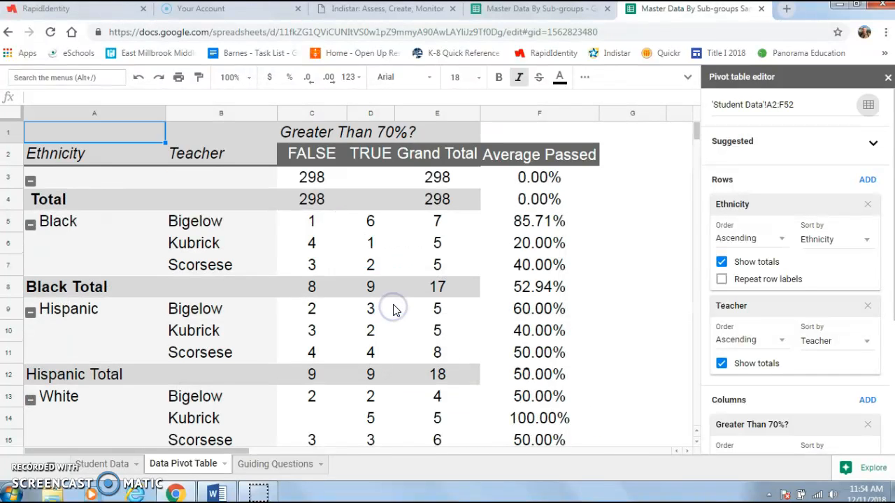
scroll(531, 356, "down", 1)
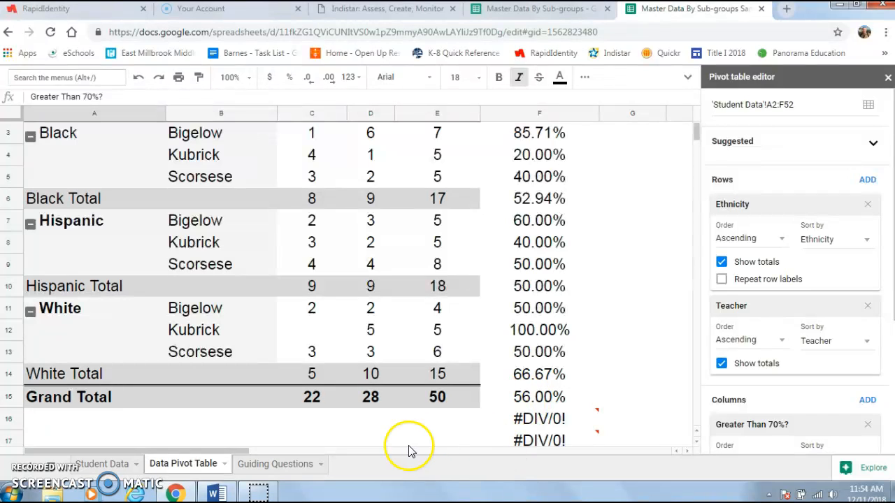
left_click(535, 400)
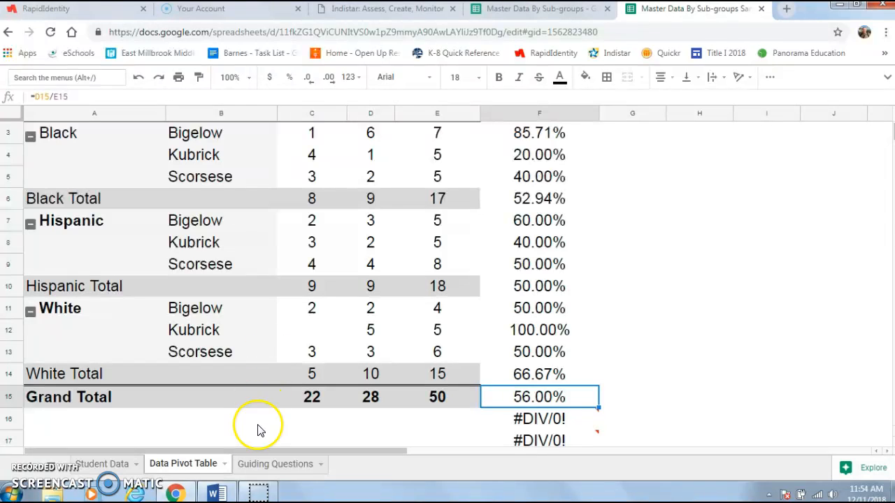
Step: Open the Guiding Questions sheet and review the questions under Analyzing Answers from the Assessment
left_click(269, 465)
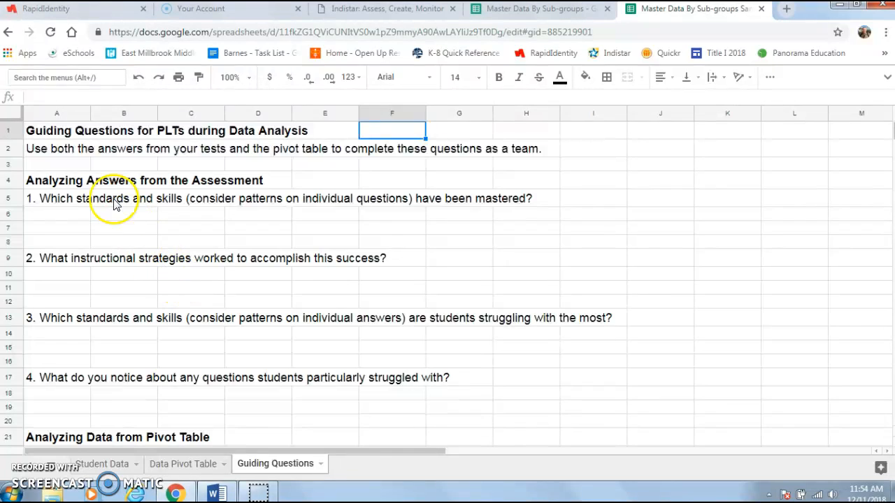
left_click(61, 183)
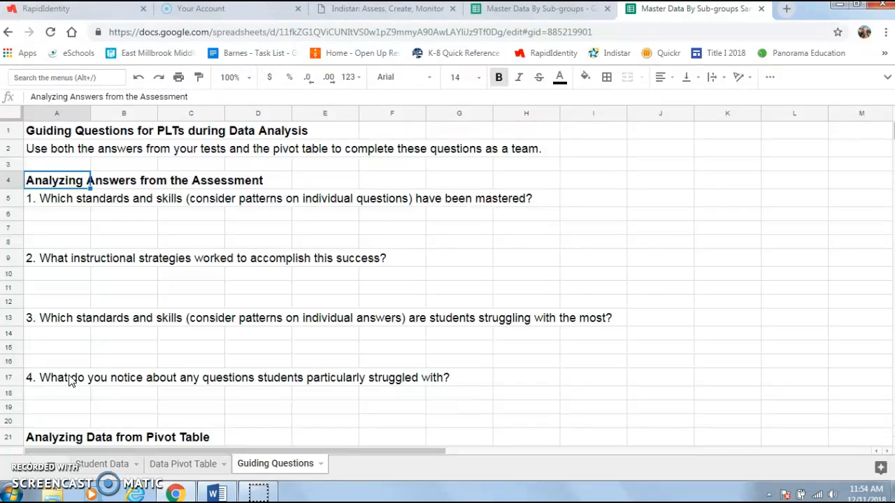
scroll(144, 361, "down", 1)
scroll(146, 361, "down", 5)
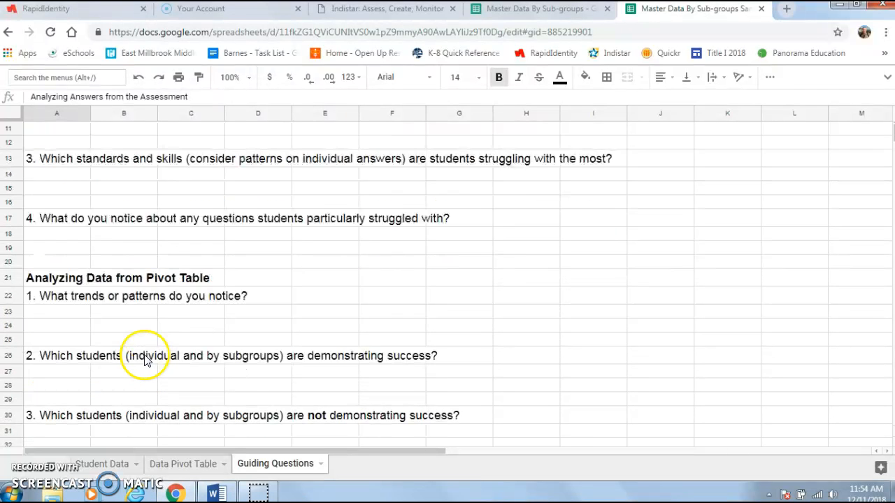
Step: Review the three questions under Analyzing Data from Pivot Table and the blank answer rows beneath them
scroll(145, 361, "down", 3)
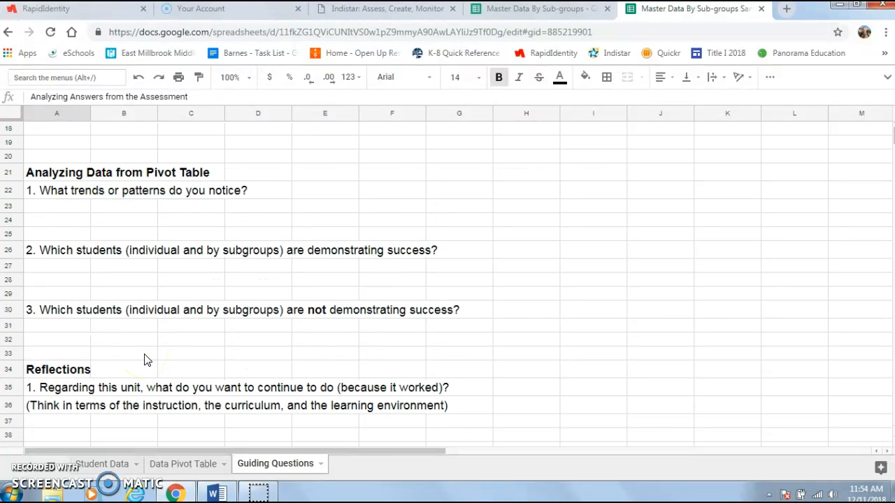
left_click(61, 179)
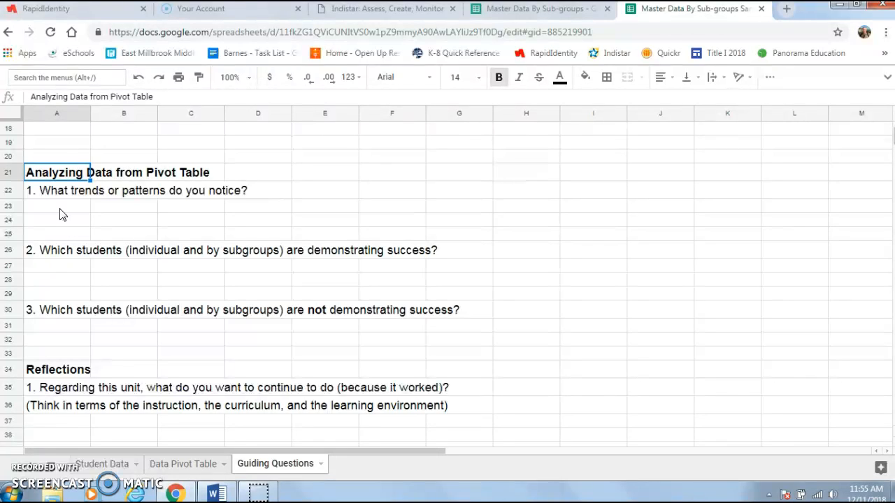
left_click(101, 223)
left_click(60, 265)
left_click(60, 329)
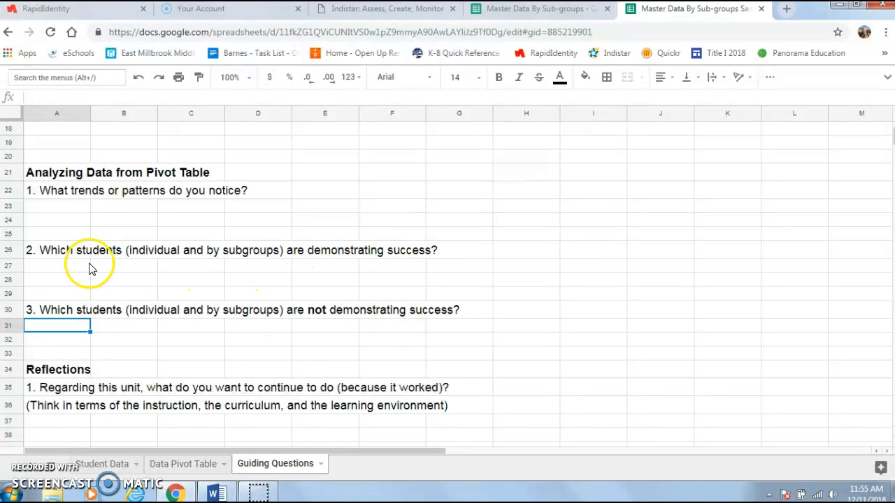
Step: Review the Reflections questions, including the one on what to modify instructionally
scroll(98, 265, "down", 2)
scroll(102, 265, "down", 3)
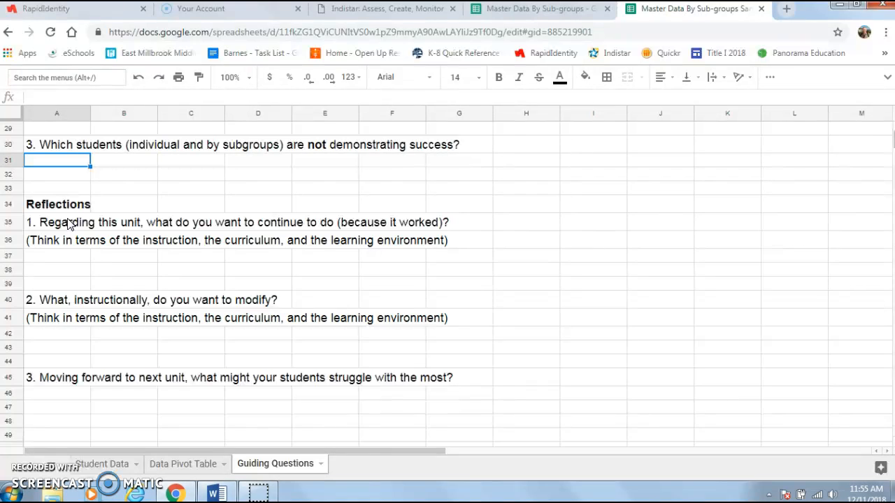
left_click(57, 306)
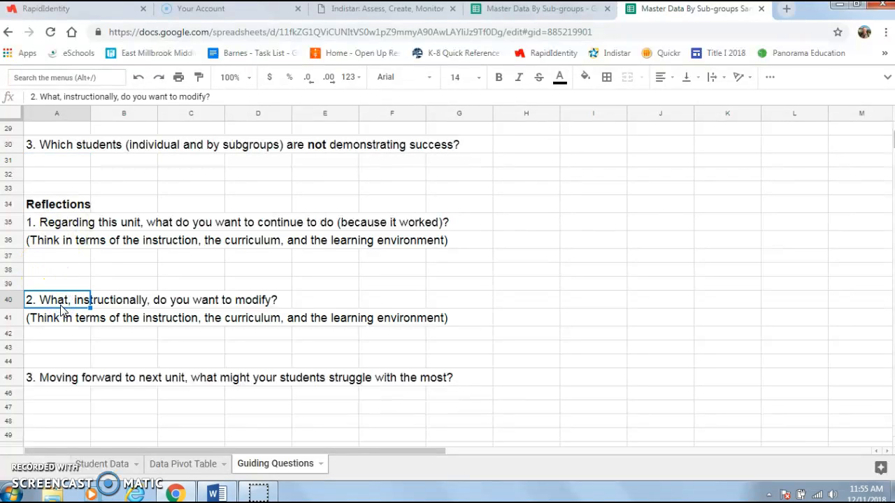